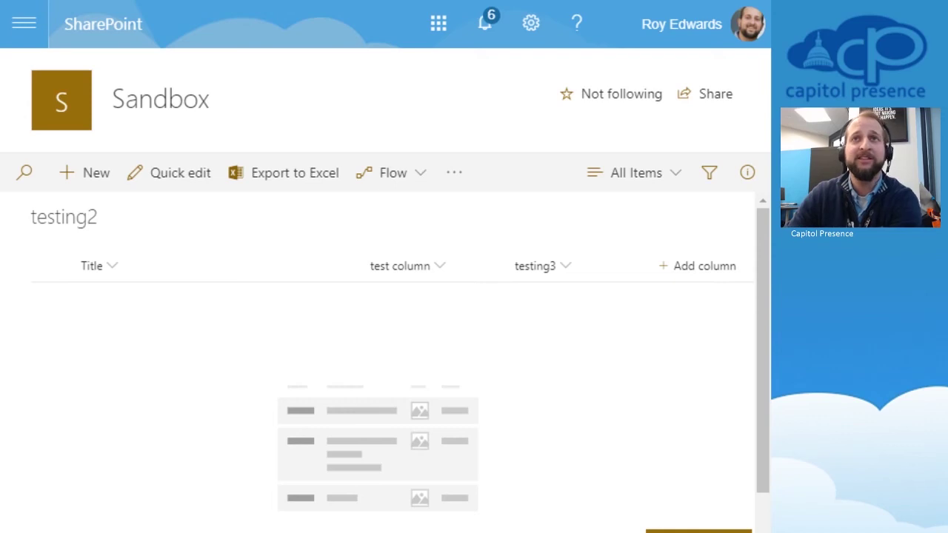
- Start a new single-line-of-text column named "testing 4" with the description "this is a test"
{"action": "left_click", "coordinate": [697, 266]}
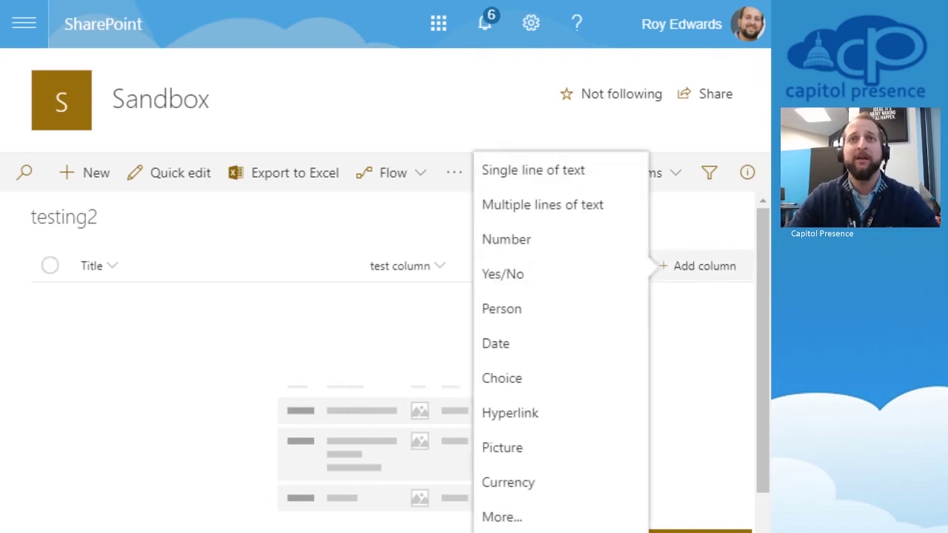
{"action": "left_click", "coordinate": [533, 169]}
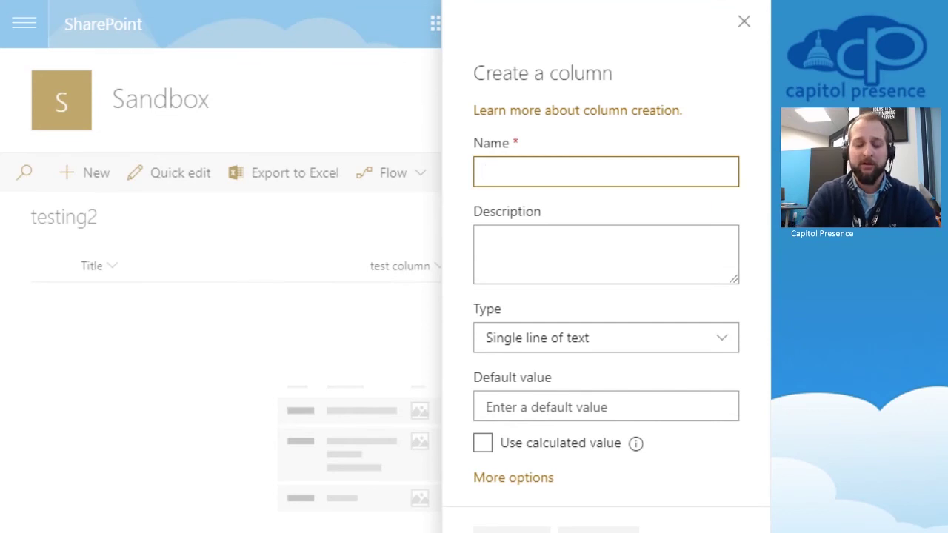
{"action": "type", "text": "testing 5"}
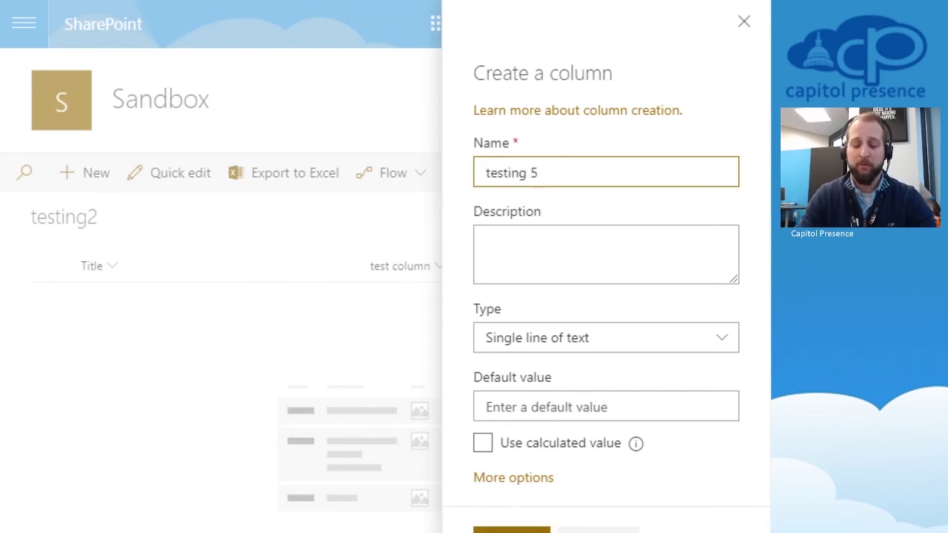
{"action": "key", "text": "BackSpace"}
{"action": "type", "text": "4"}
{"action": "left_click", "coordinate": [489, 240]}
{"action": "type", "text": "th"}
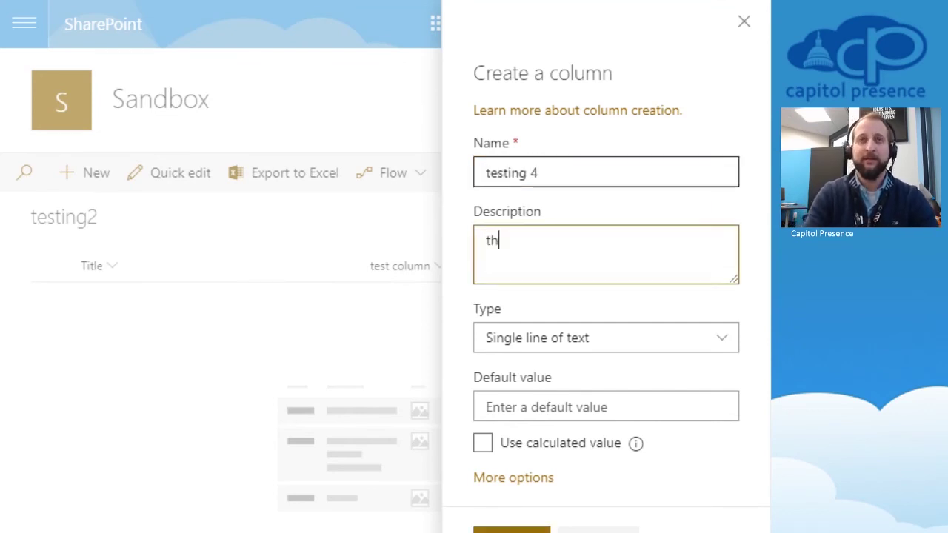
{"action": "type", "text": "is is a test"}
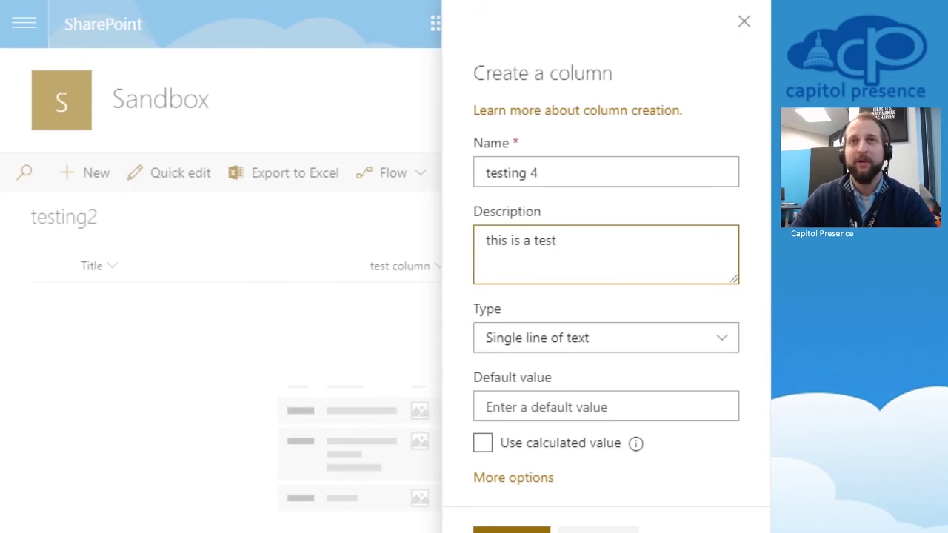
- Require that the testing 4 column contains information and save the column
{"action": "left_click", "coordinate": [514, 477]}
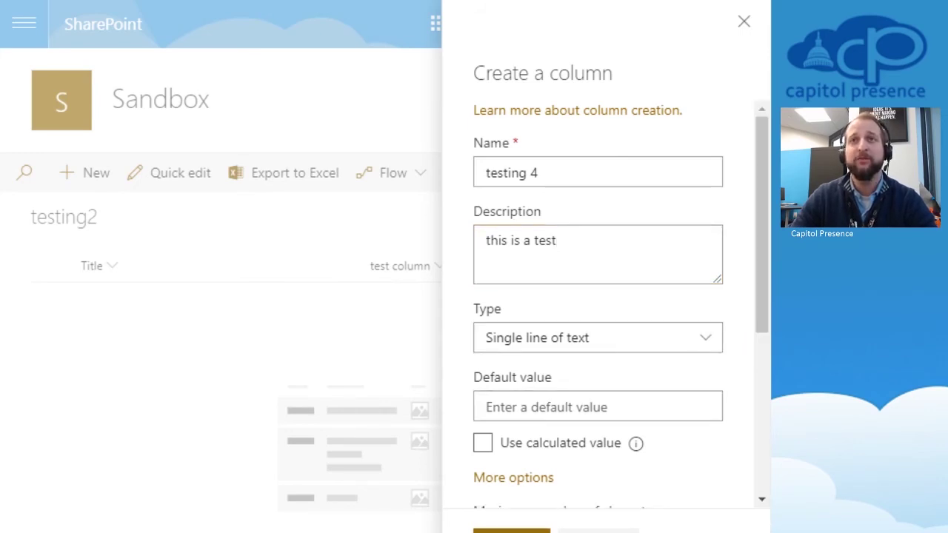
{"action": "scroll", "coordinate": [597, 296], "scroll_direction": "down", "scroll_amount": 1}
{"action": "scroll", "coordinate": [597, 304], "scroll_direction": "down", "scroll_amount": 3}
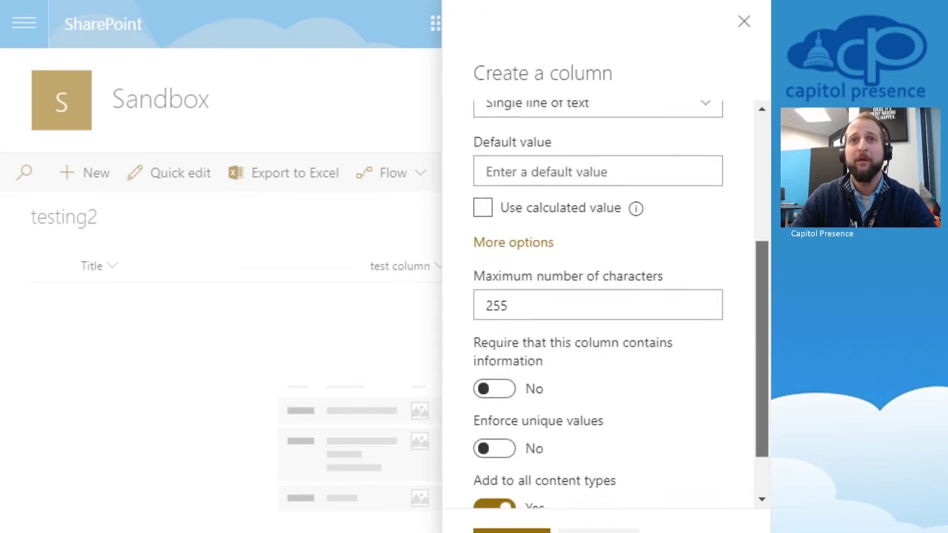
{"action": "left_click", "coordinate": [494, 325]}
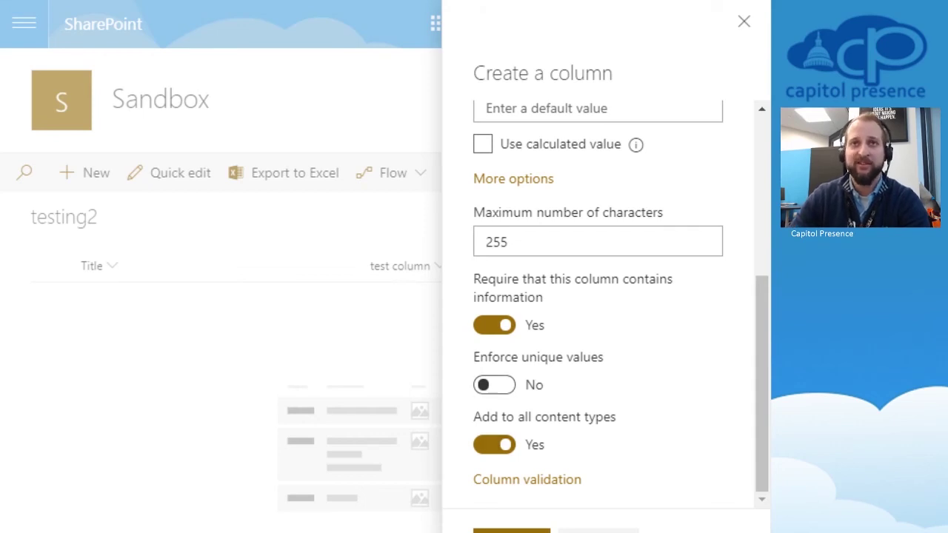
{"action": "left_click", "coordinate": [511, 530]}
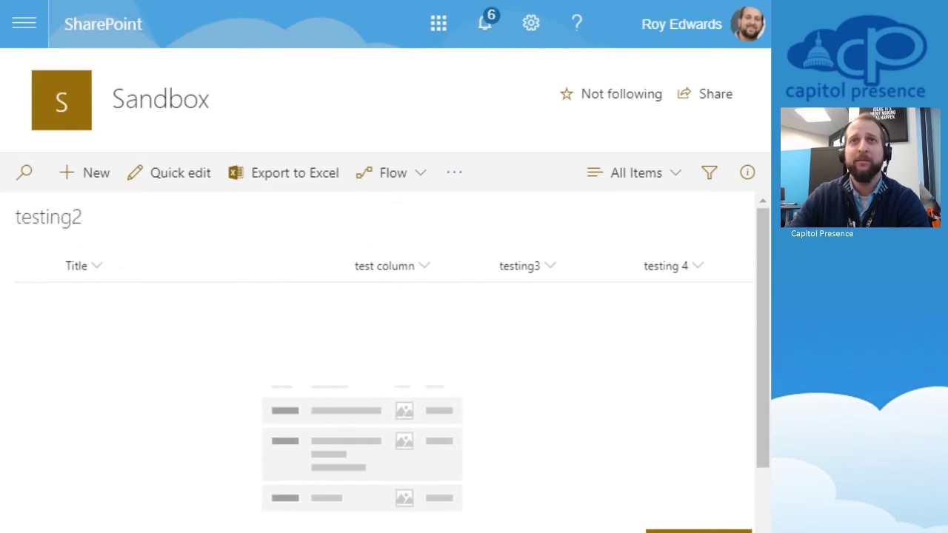
- From the list settings, start creating a column named "testing 5" of the Lookup type
{"action": "left_click", "coordinate": [531, 23]}
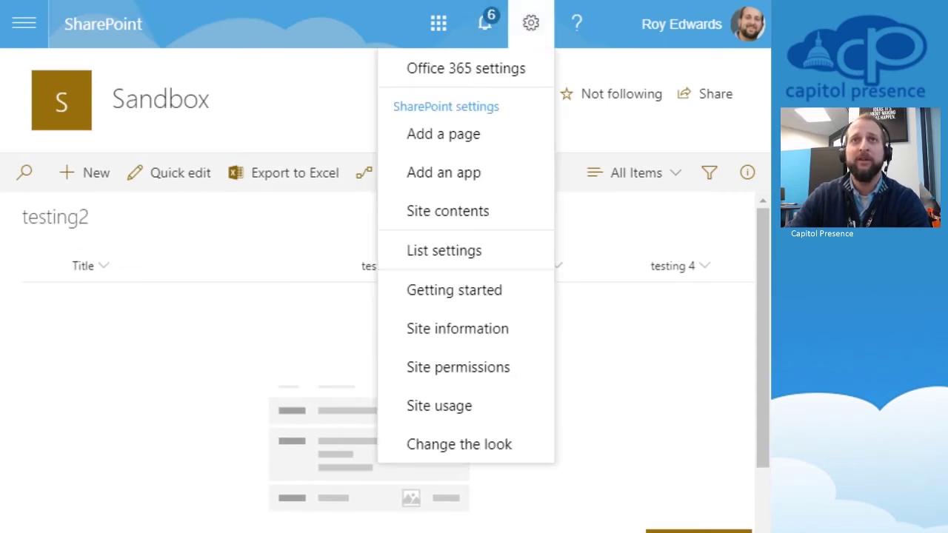
{"action": "left_click", "coordinate": [444, 250]}
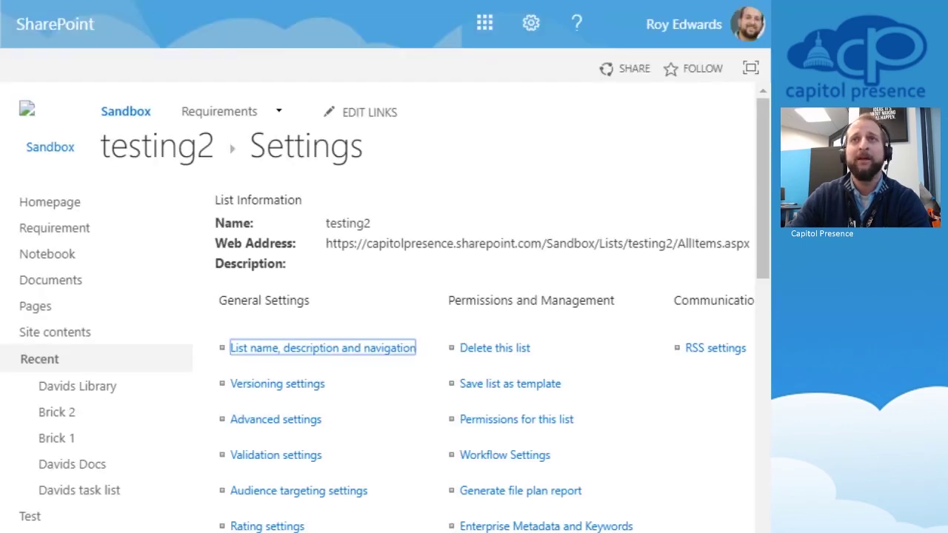
{"action": "scroll", "coordinate": [396, 307], "scroll_direction": "down", "scroll_amount": 7}
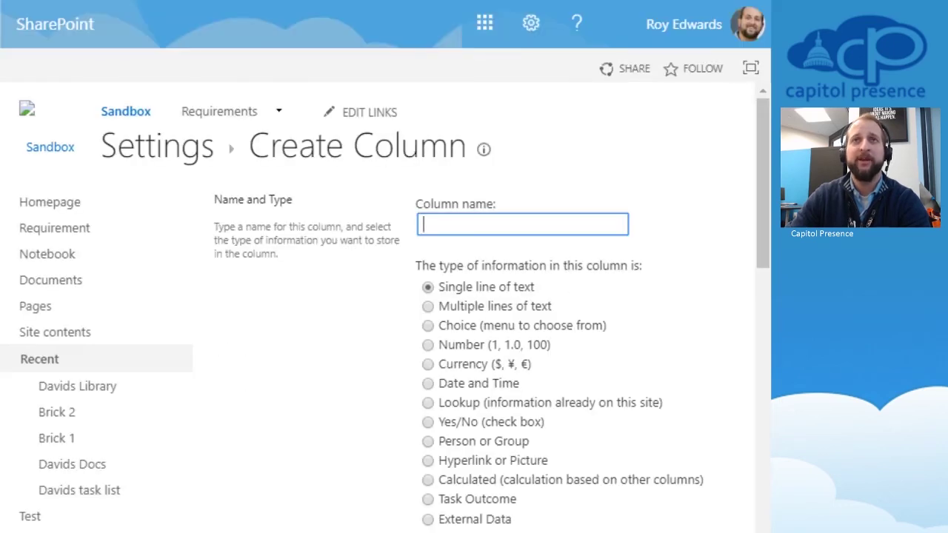
{"action": "type", "text": "testing 5"}
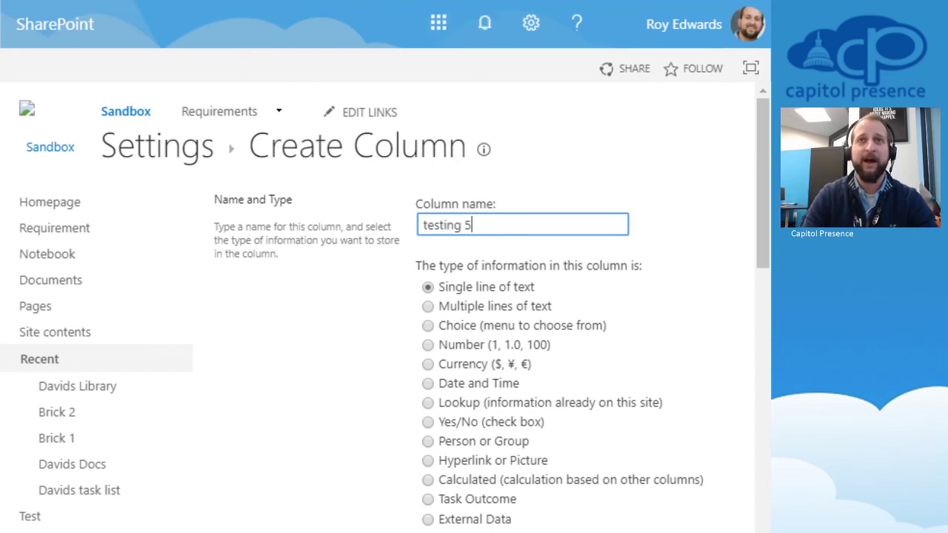
{"action": "left_click", "coordinate": [428, 402]}
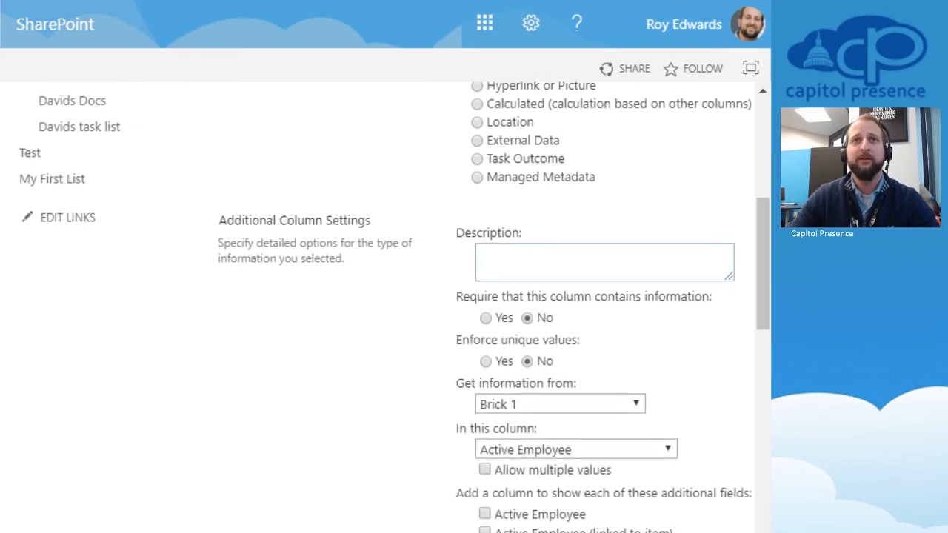
- Describe the lookup column as "this is also a test" and require that it contains information
{"action": "type", "text": "this is a"}
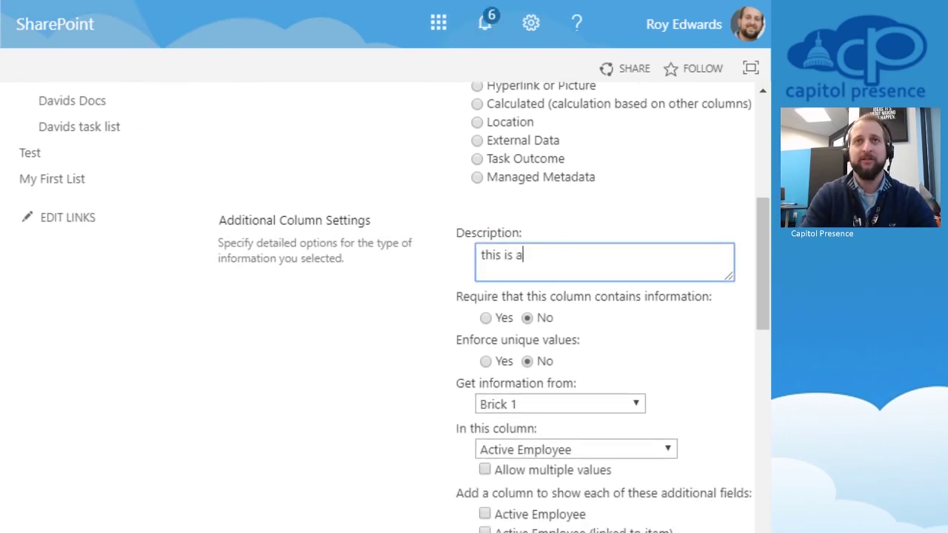
{"action": "type", "text": "lso a test"}
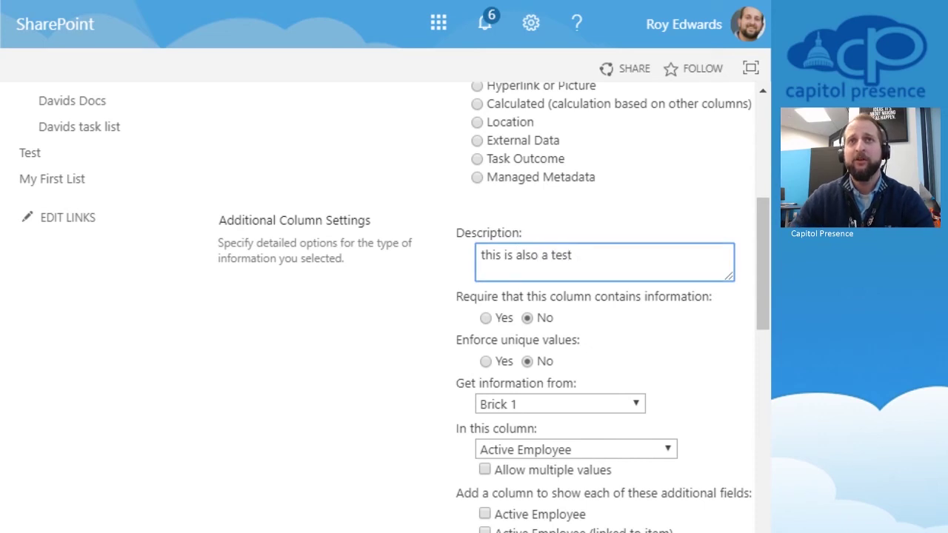
{"action": "left_click", "coordinate": [485, 319]}
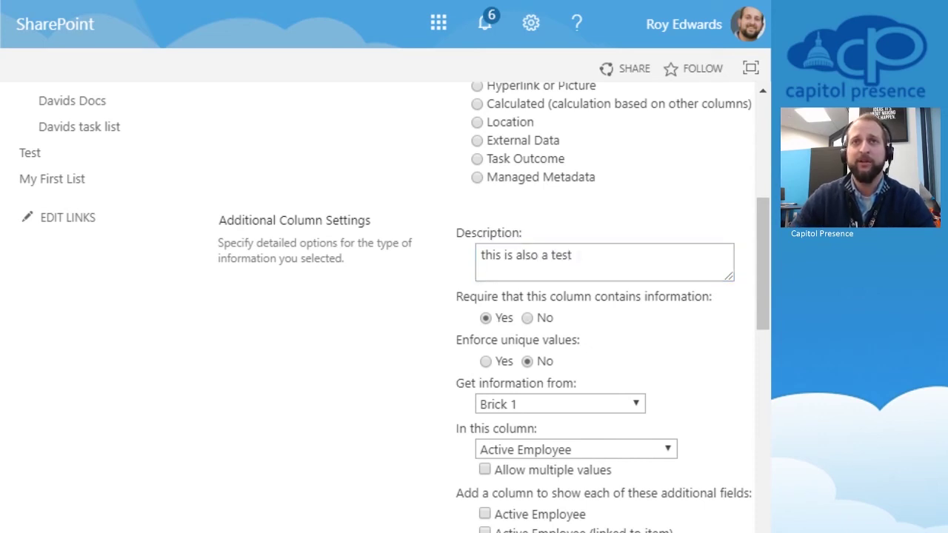
- Set the lookup to get its information from the Title column of Demo List, and create the column
{"action": "scroll", "coordinate": [395, 308], "scroll_direction": "down", "scroll_amount": 3}
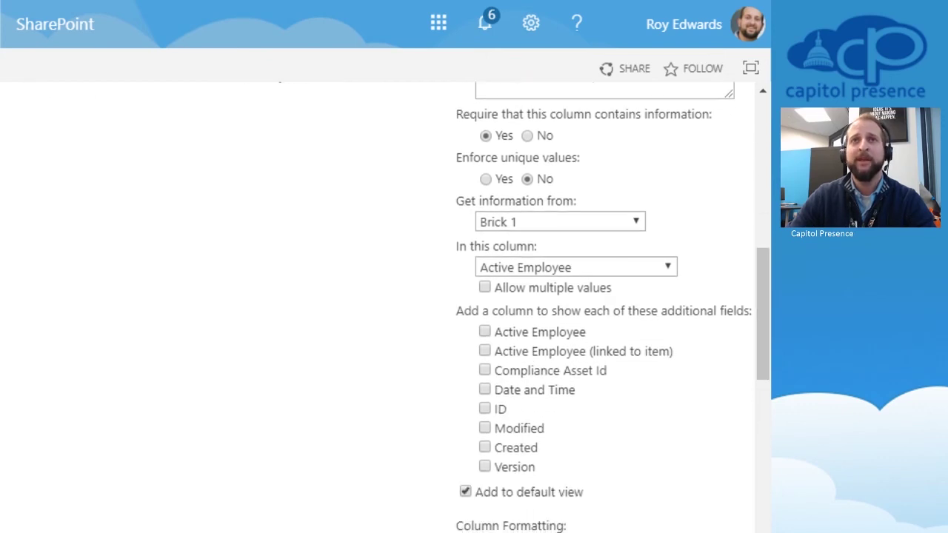
{"action": "left_click", "coordinate": [561, 222]}
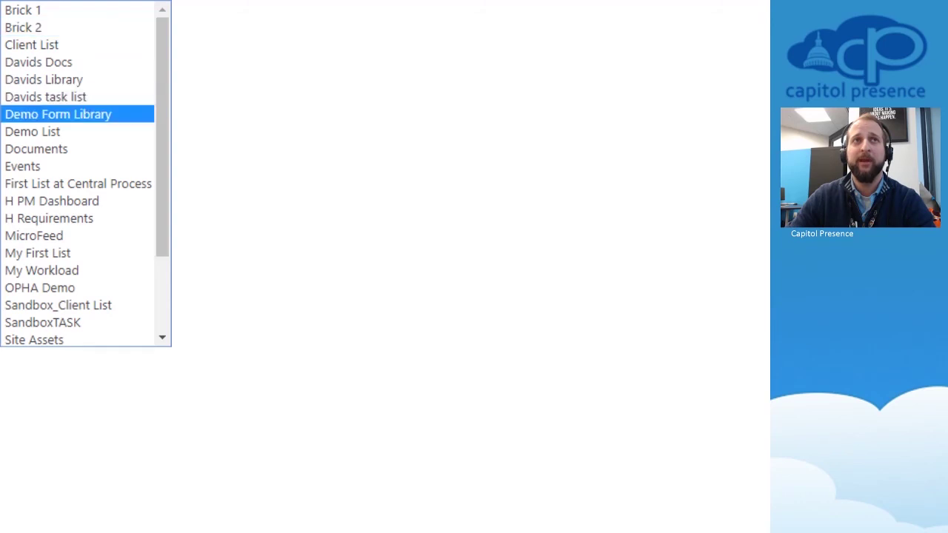
{"action": "left_click", "coordinate": [33, 132]}
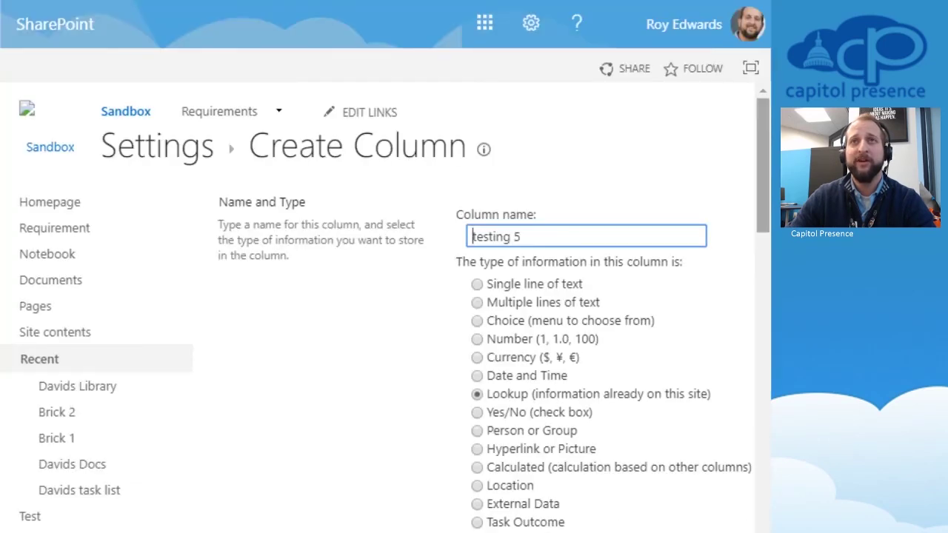
{"action": "scroll", "coordinate": [385, 296], "scroll_direction": "down", "scroll_amount": 3}
{"action": "scroll", "coordinate": [489, 296], "scroll_direction": "down", "scroll_amount": 5}
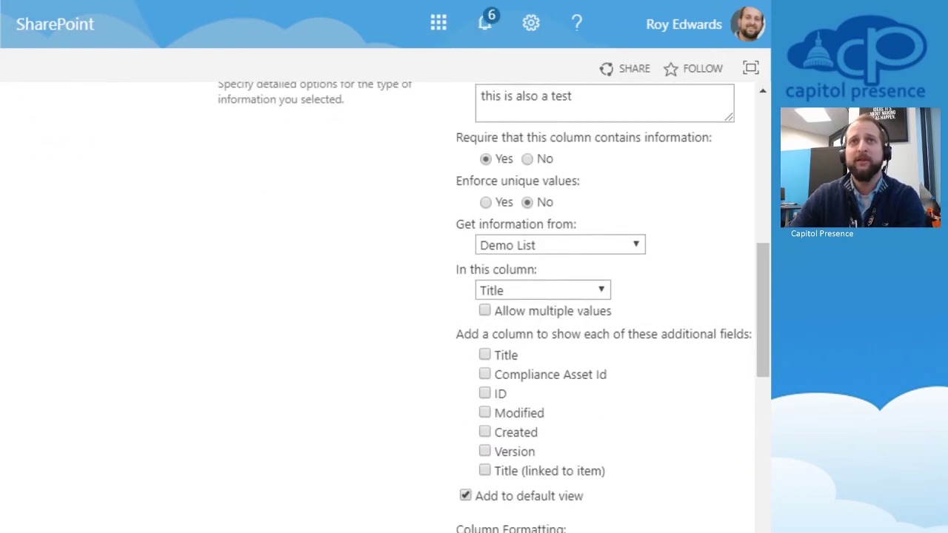
{"action": "left_click", "coordinate": [544, 290]}
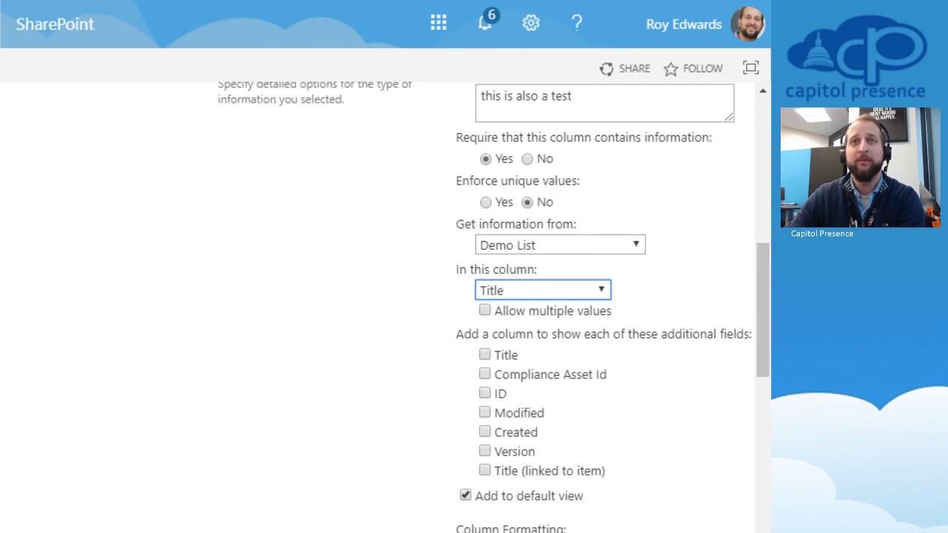
{"action": "left_click_drag", "start_coordinate": [763, 311], "coordinate": [763, 453]}
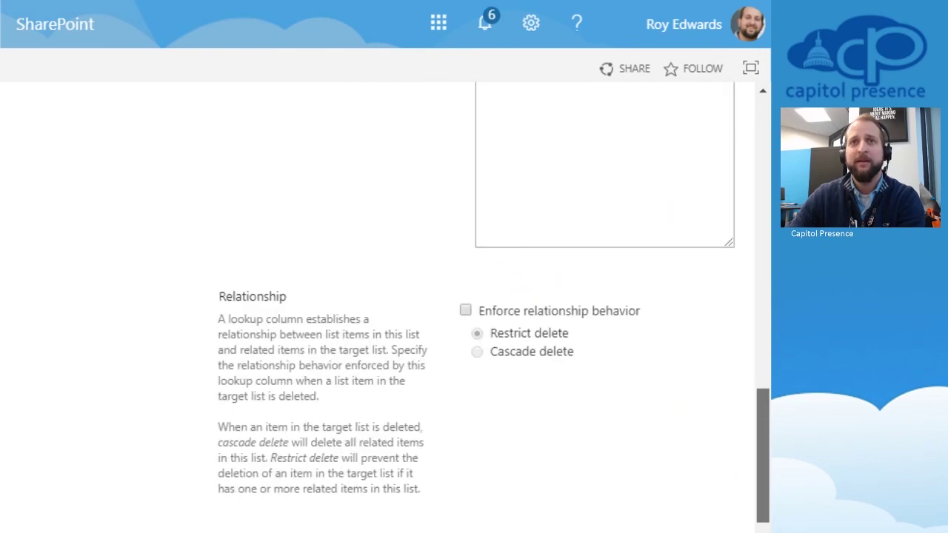
{"action": "scroll", "coordinate": [473, 307], "scroll_direction": "right", "scroll_amount": 2}
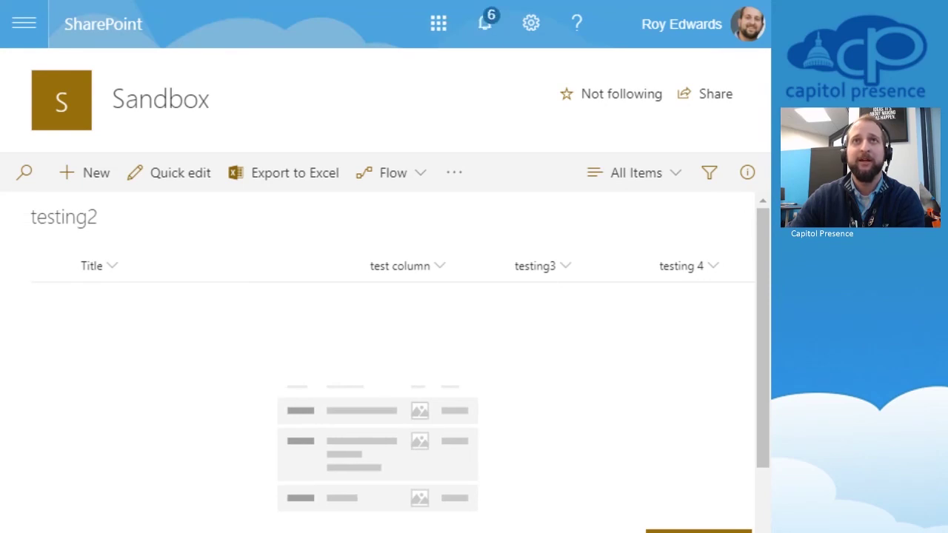
- View the settings of the testing2 list and return to the list
{"action": "left_click", "coordinate": [531, 23]}
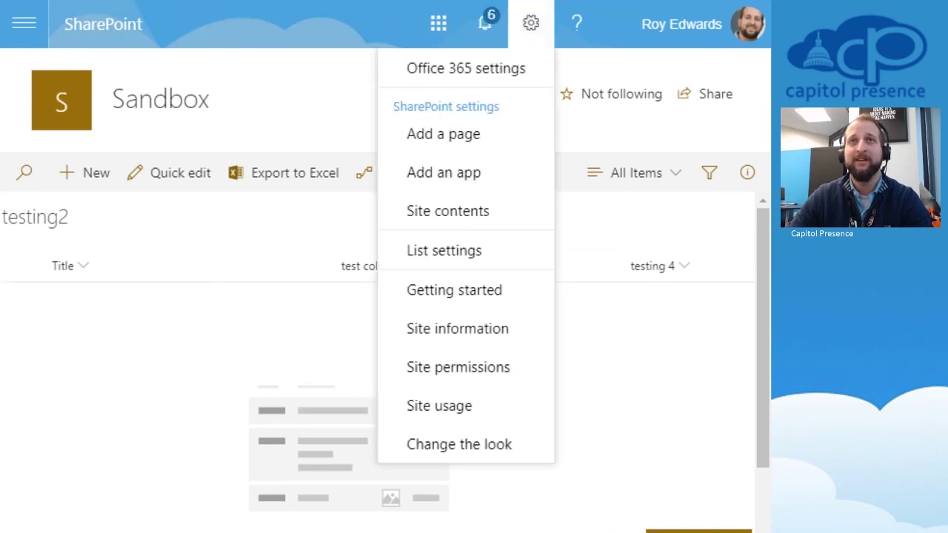
{"action": "left_click", "coordinate": [443, 250]}
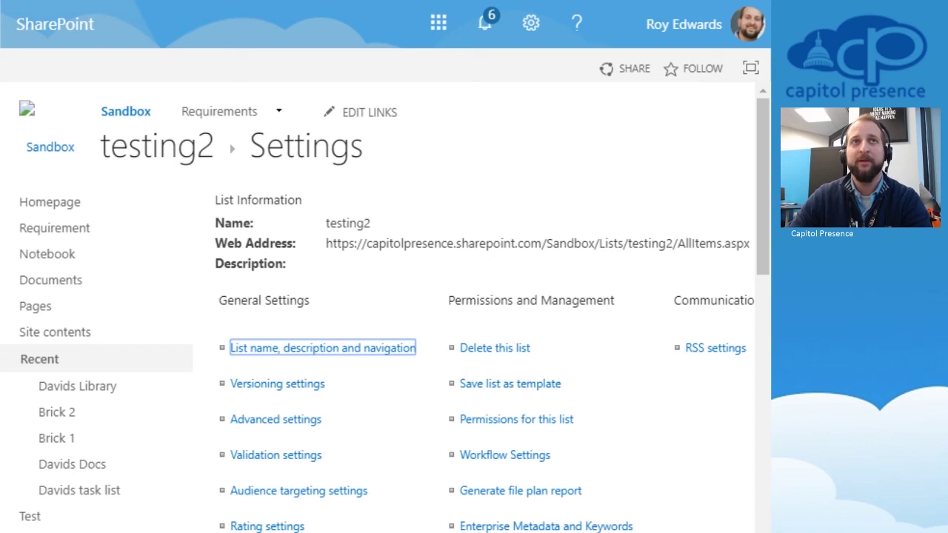
{"action": "left_click", "coordinate": [157, 147]}
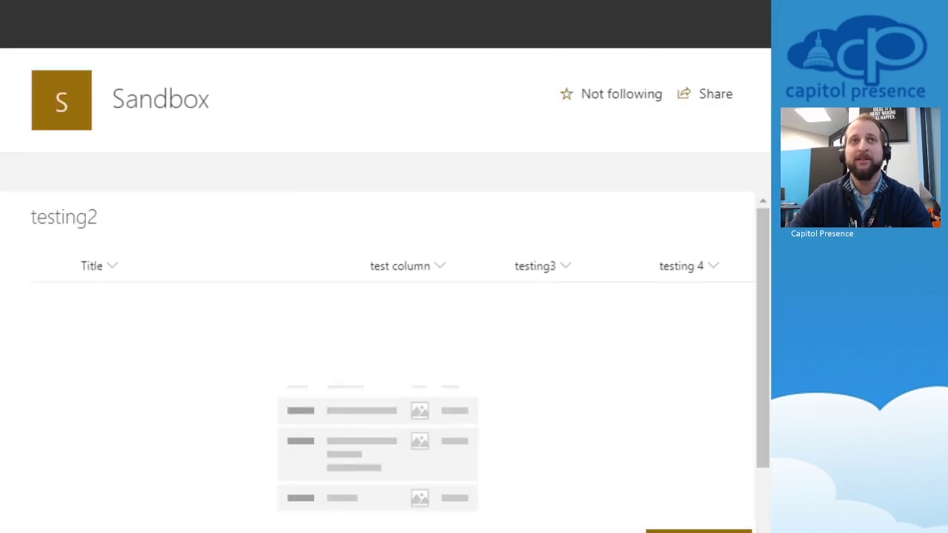
- Start a new list item with the title "test" and "asdfasdf" as the test column value
{"action": "left_click", "coordinate": [86, 173]}
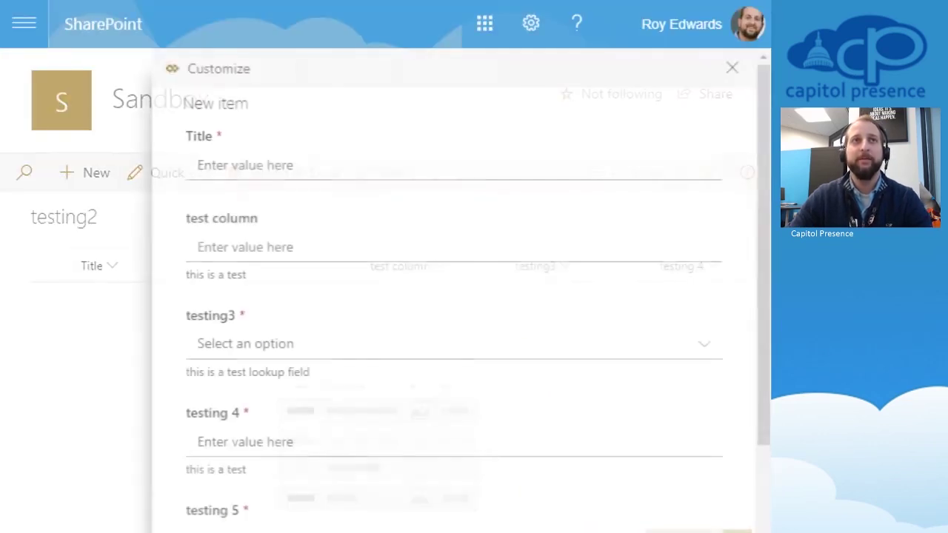
{"action": "type", "text": "t"}
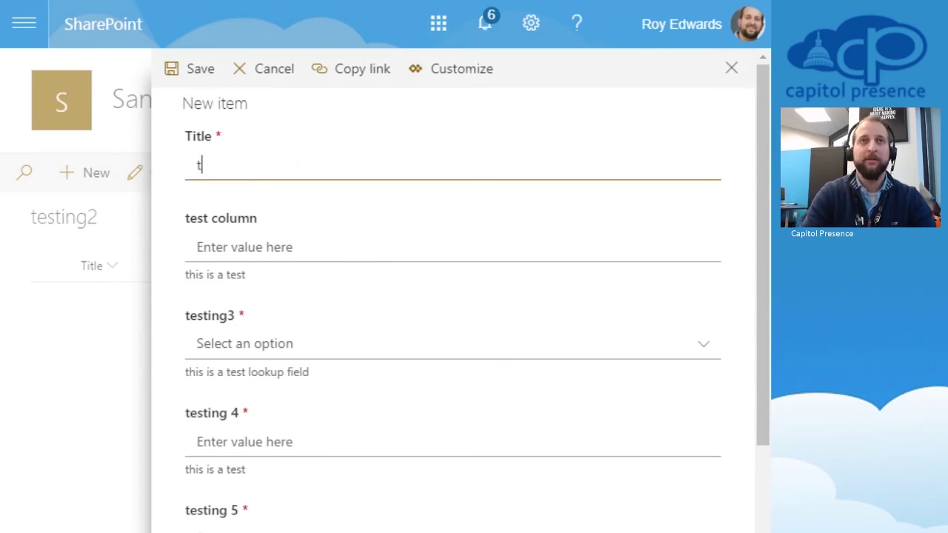
{"action": "type", "text": "est"}
{"action": "key", "text": "Tab"}
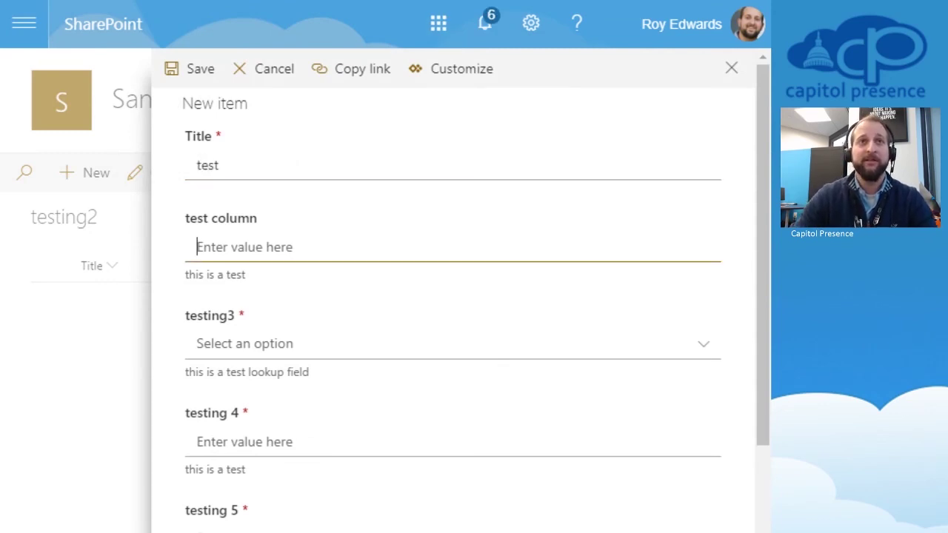
{"action": "type", "text": "asdfasdf"}
{"action": "key", "text": "Tab"}
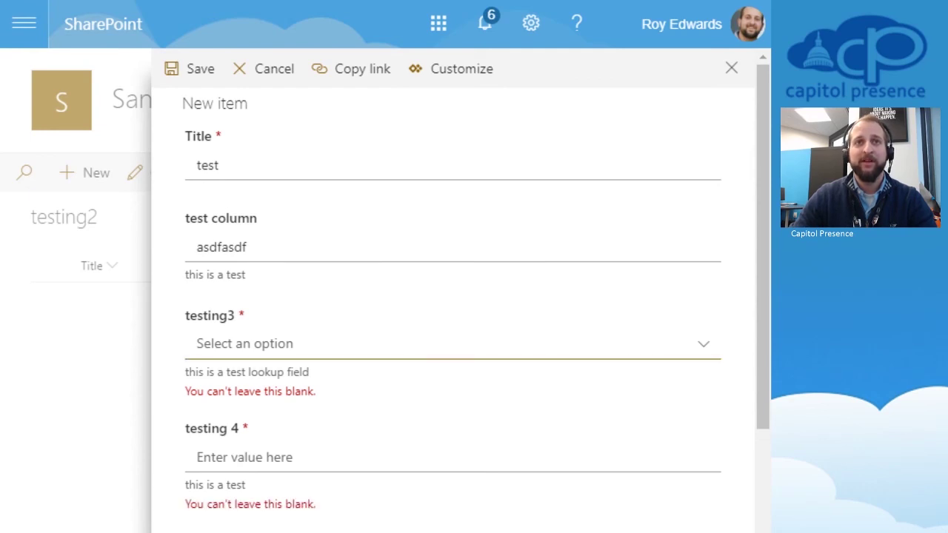
- Choose Demo in the testing 5 lookup field and discard the new item
{"action": "left_click_drag", "start_coordinate": [763, 246], "coordinate": [763, 368]}
{"action": "left_click", "coordinate": [453, 394]}
{"action": "left_click", "coordinate": [453, 425]}
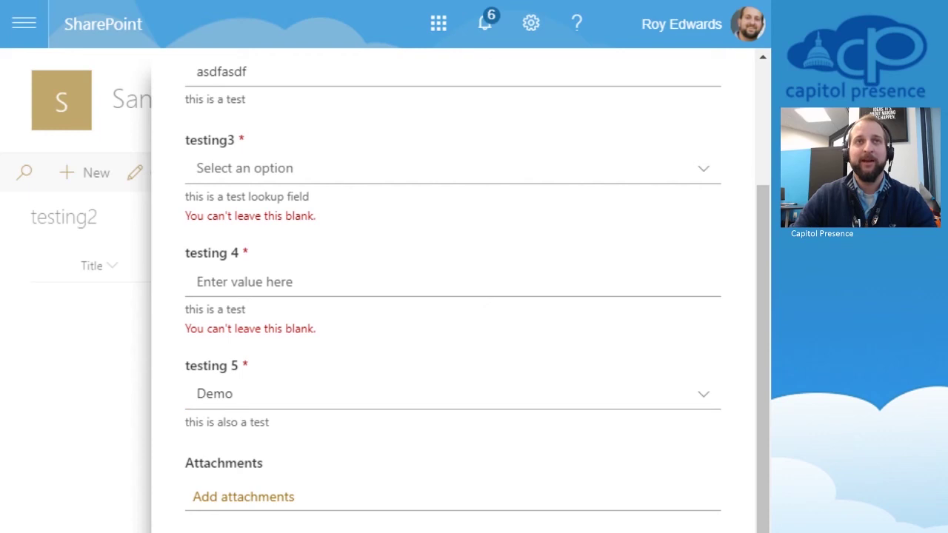
{"action": "key", "text": "Escape"}
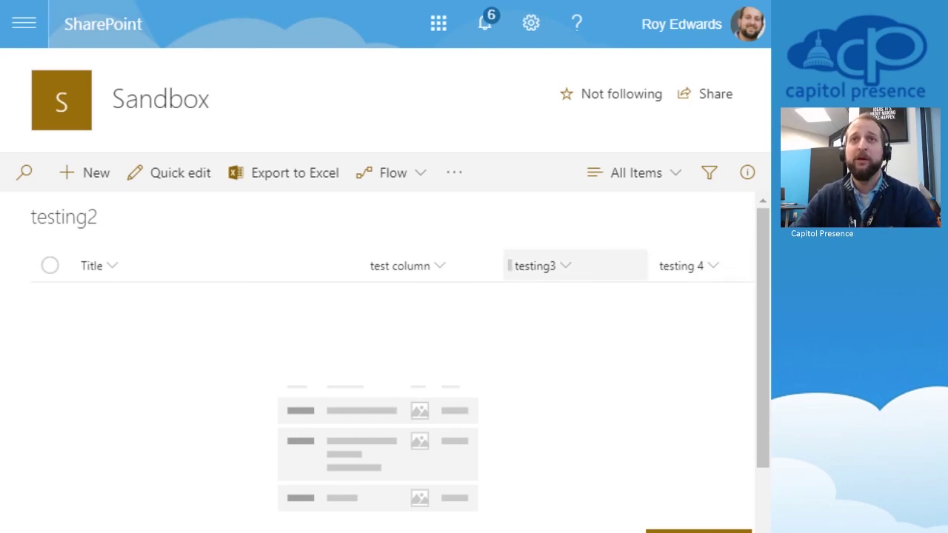
- Hide the testing3 column from the list view
{"action": "left_click", "coordinate": [536, 266]}
{"action": "mouse_move", "coordinate": [634, 451]}
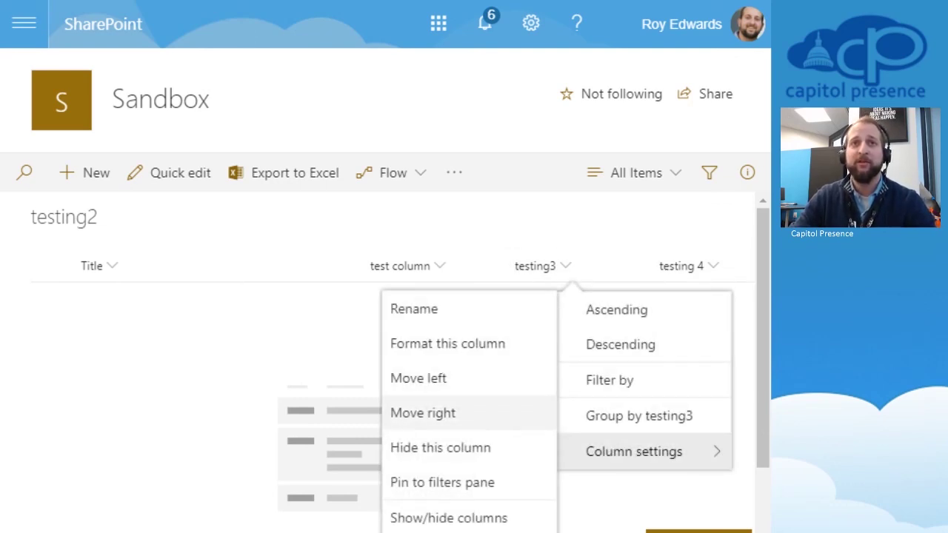
{"action": "left_click", "coordinate": [440, 447]}
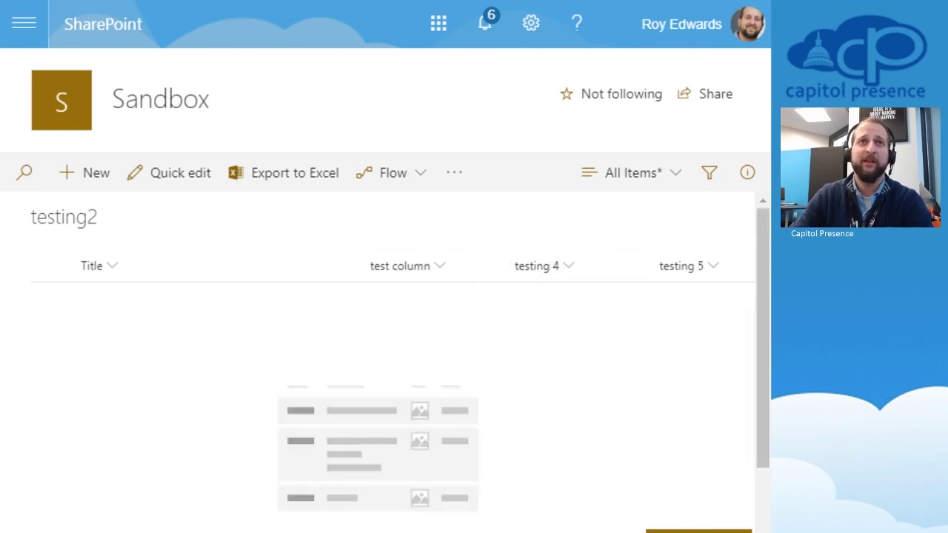
- Open a blank new item form to check which fields it still includes, and discard it
{"action": "left_click", "coordinate": [87, 173]}
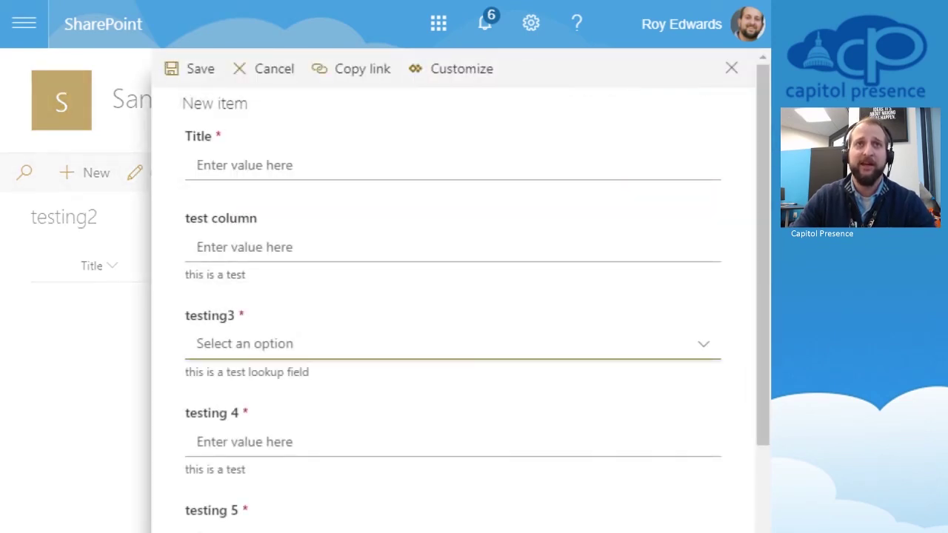
{"action": "left_click", "coordinate": [266, 68]}
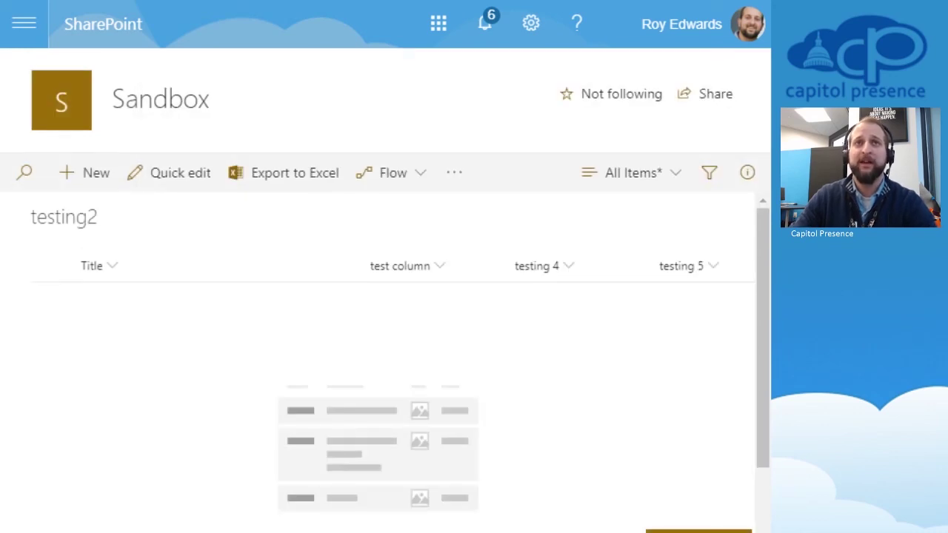
- Rename the Title column of the testing2 list to "Name of Client"
{"action": "left_click", "coordinate": [91, 266]}
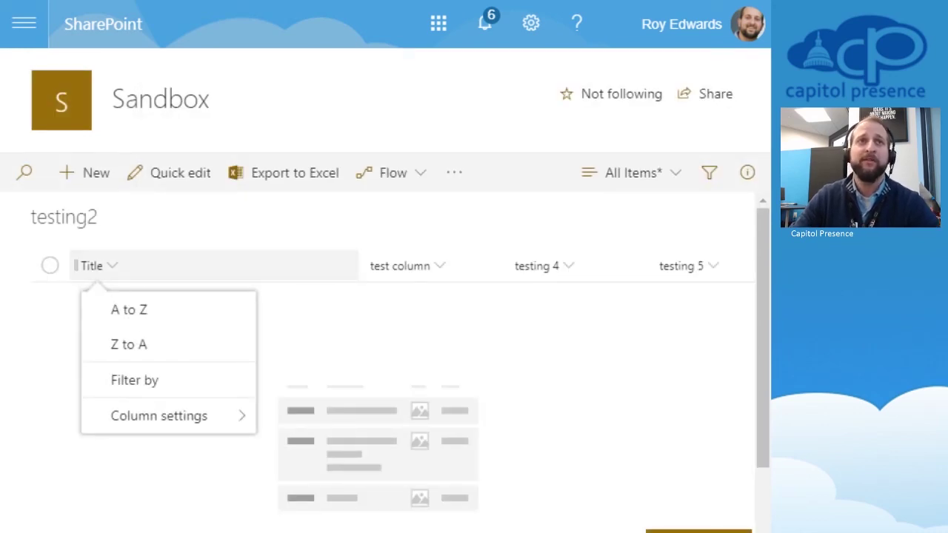
{"action": "mouse_move", "coordinate": [169, 415]}
{"action": "left_click", "coordinate": [288, 378]}
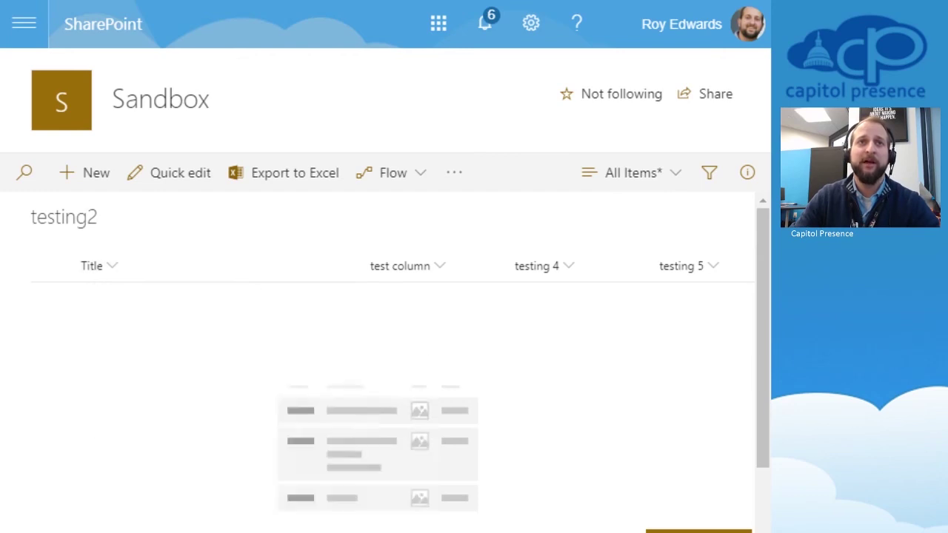
{"action": "type", "text": "Name"}
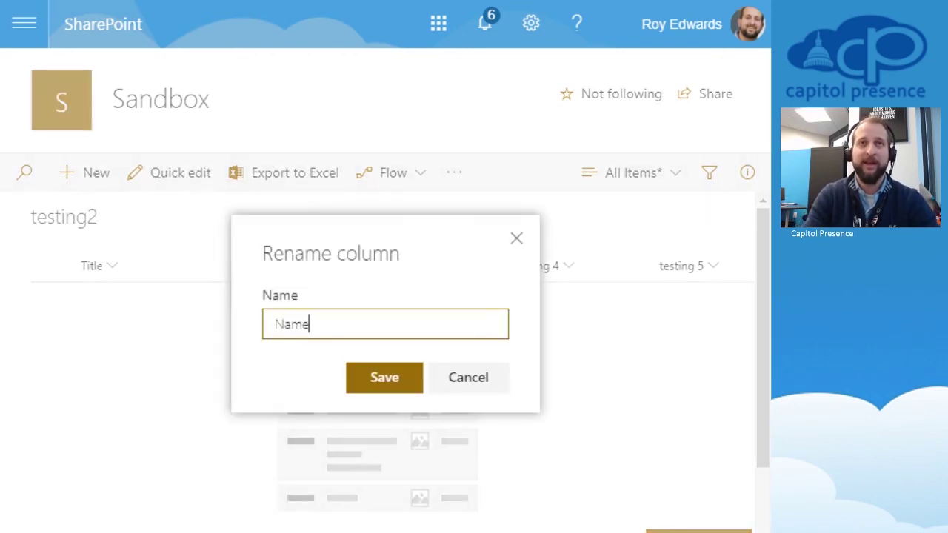
{"action": "type", "text": " of Client"}
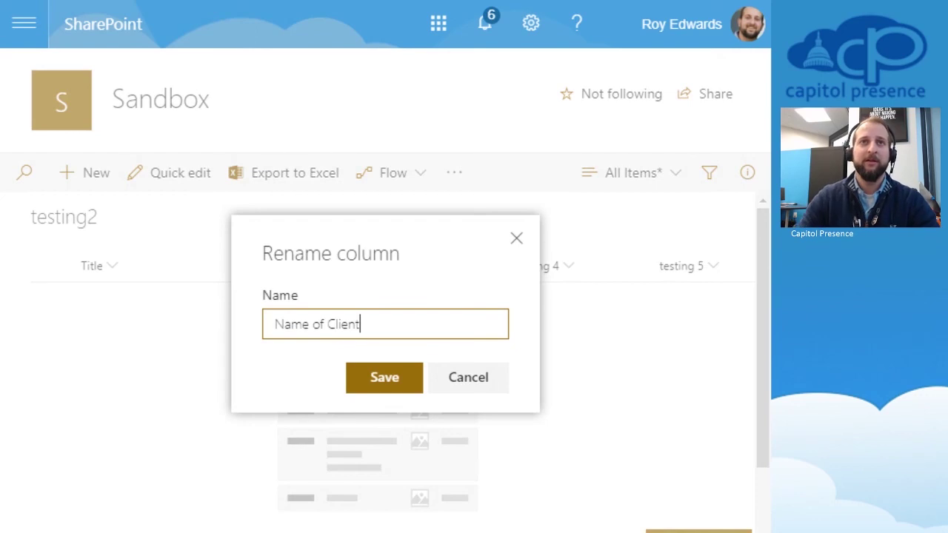
{"action": "key", "text": "ctrl+shift+Left"}
{"action": "key", "text": "Right"}
{"action": "key", "text": "BackSpace"}
{"action": "key", "text": "BackSpace"}
{"action": "key", "text": "BackSpace"}
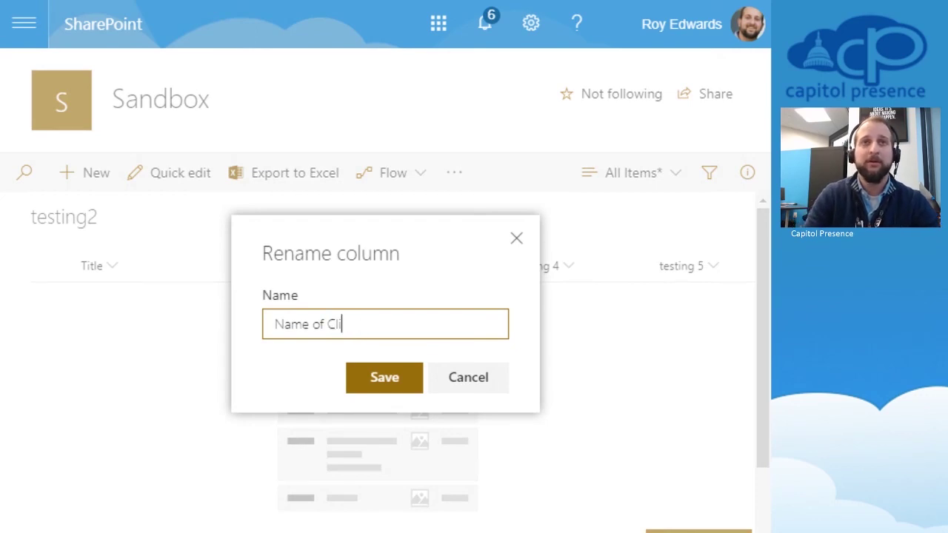
{"action": "key", "text": "BackSpace"}
{"action": "type", "text": "ient"}
{"action": "key", "text": "Return"}
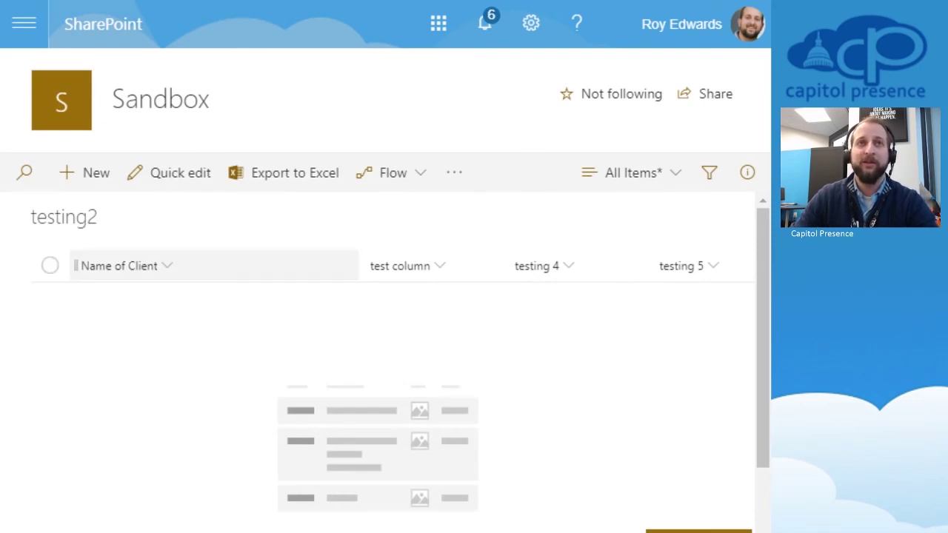
{"action": "left_click", "coordinate": [168, 266]}
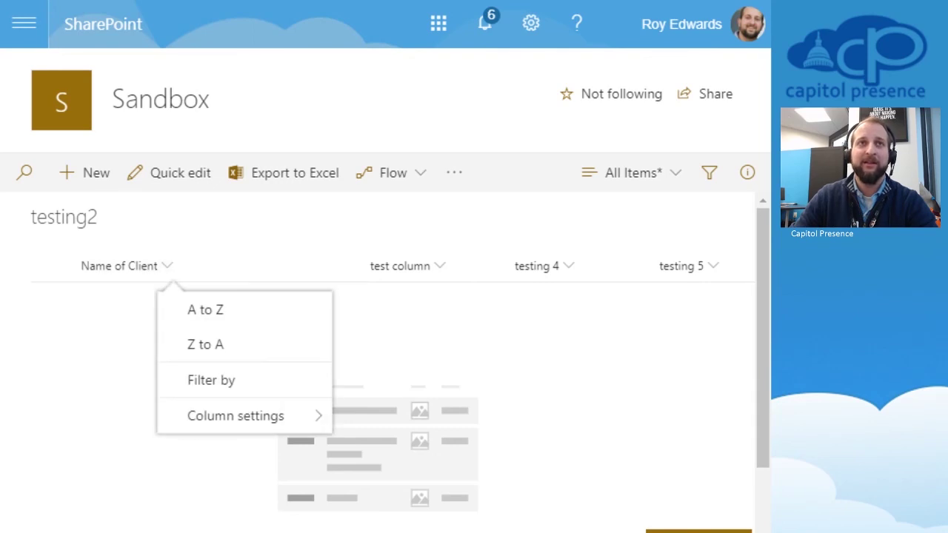
{"action": "key", "text": "Escape"}
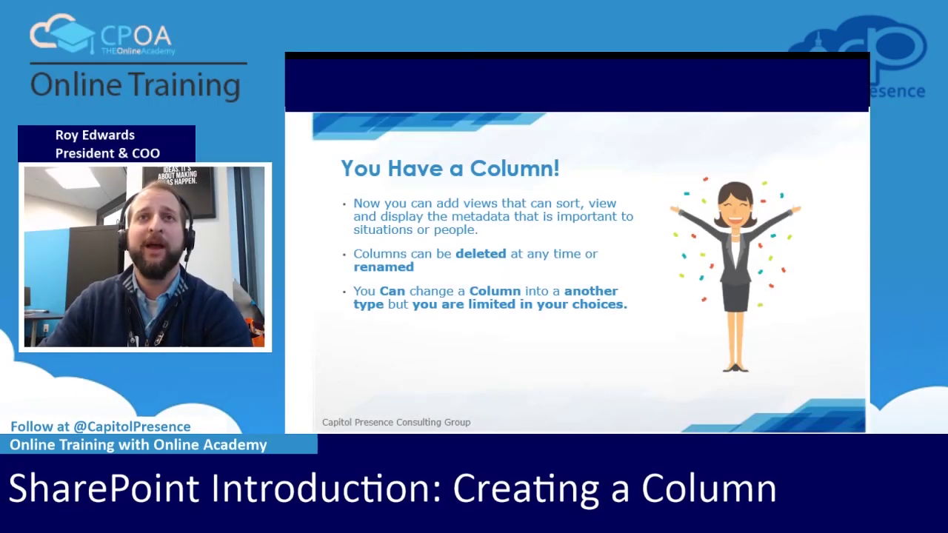
{"action": "key", "text": "Right"}
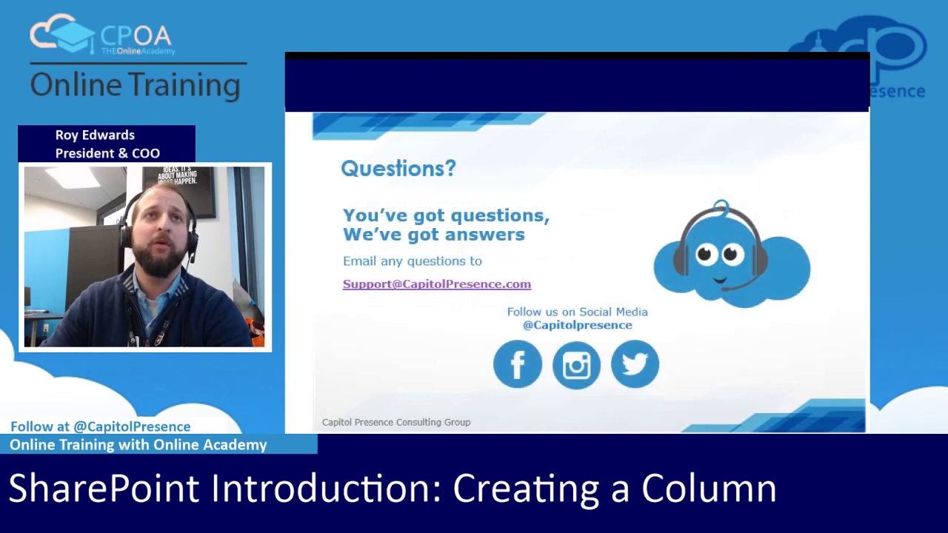